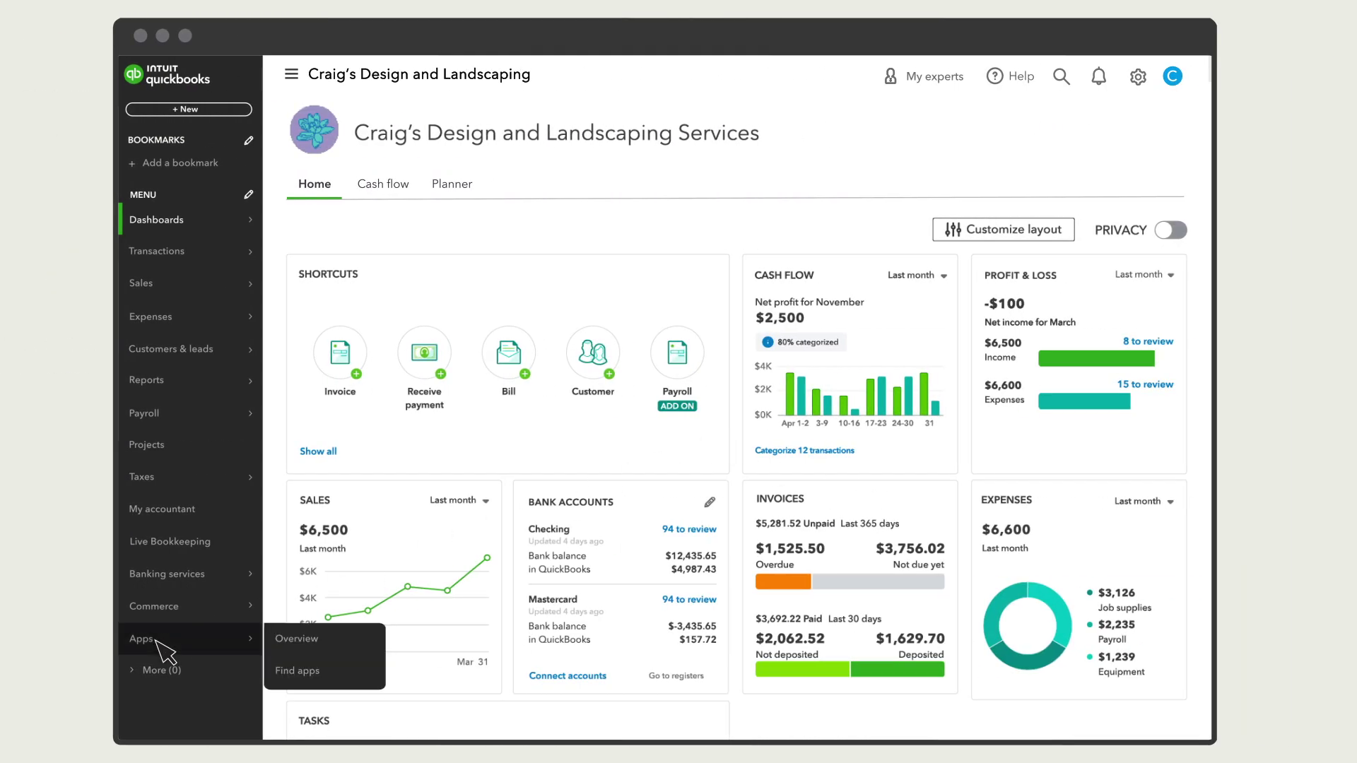
Step: Find Square Connector by QuickBooks in the app marketplace and start installing it
{"action": "left_click", "coordinate": [326, 681]}
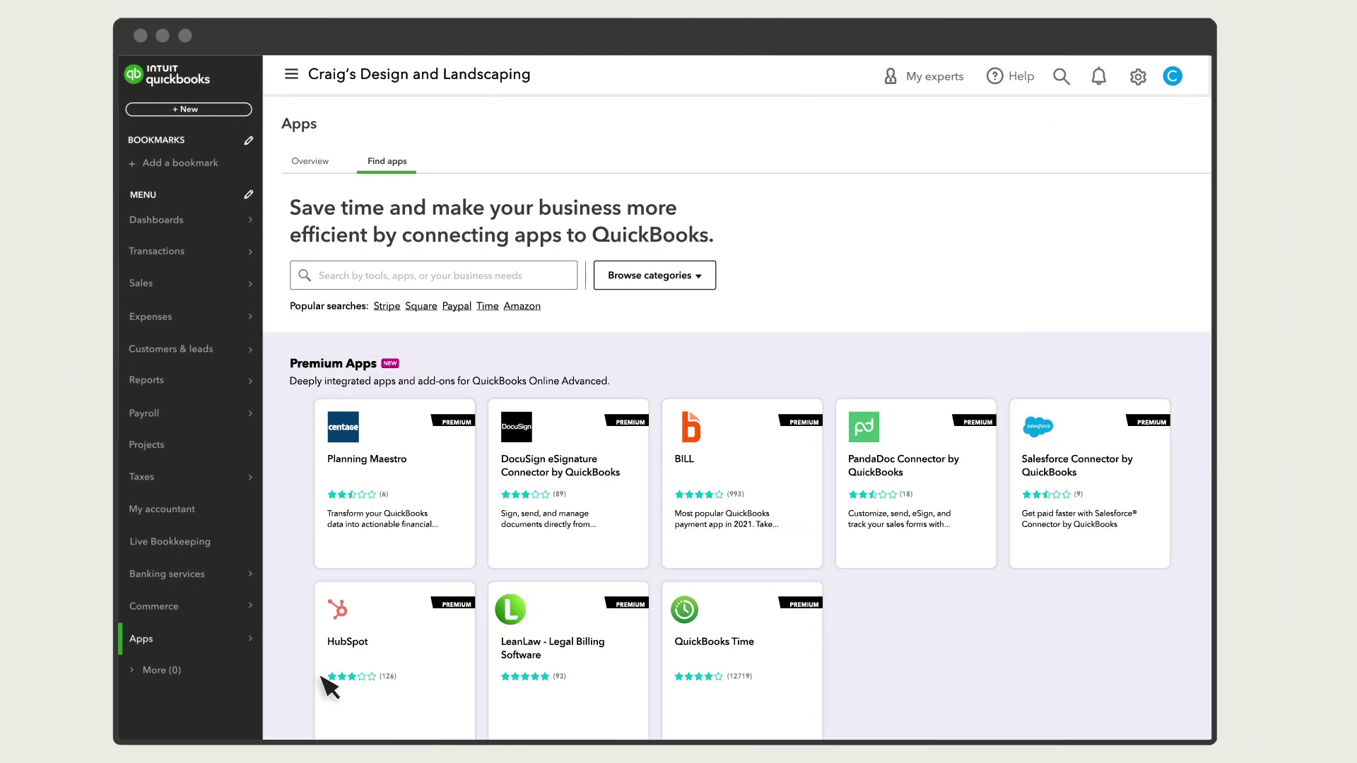
{"action": "left_click", "coordinate": [494, 279]}
{"action": "type", "text": "Square Connector"}
{"action": "left_click", "coordinate": [448, 322]}
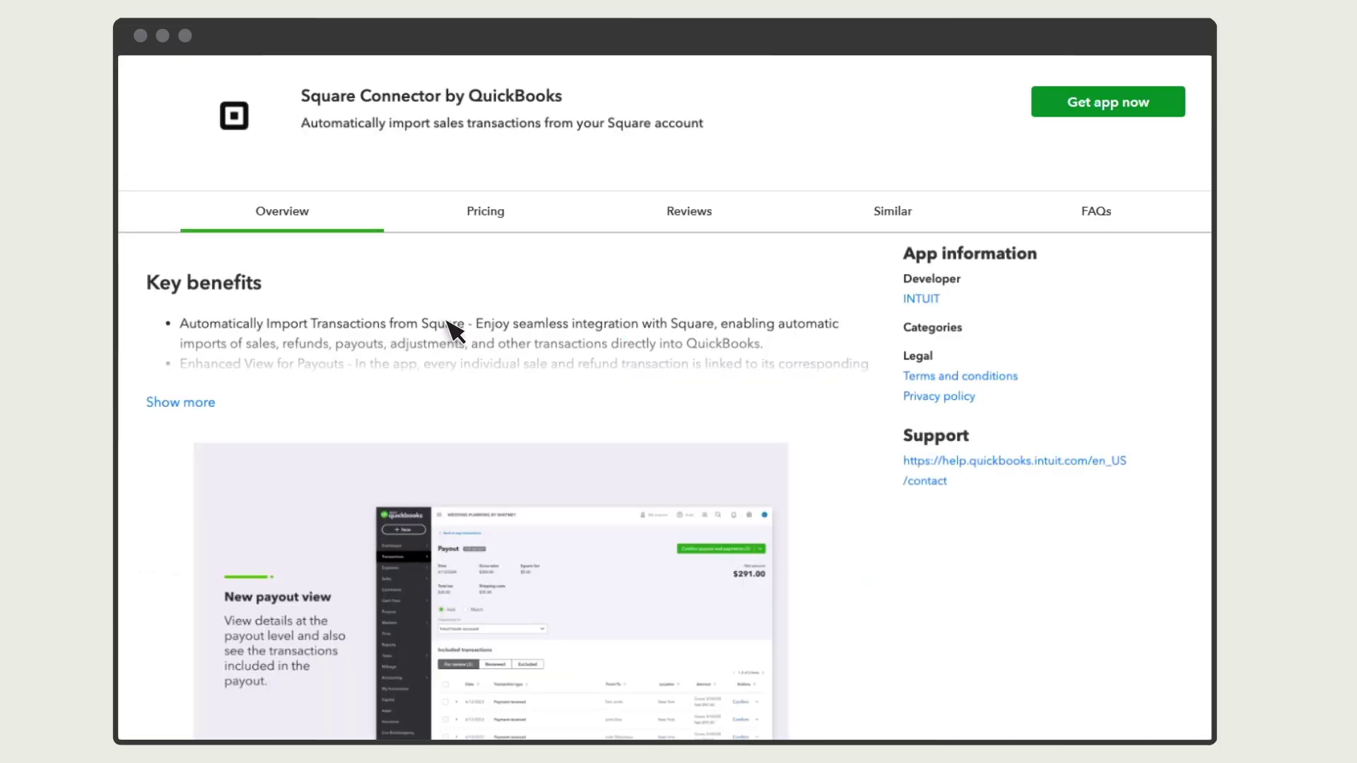
{"action": "left_click", "coordinate": [1112, 108]}
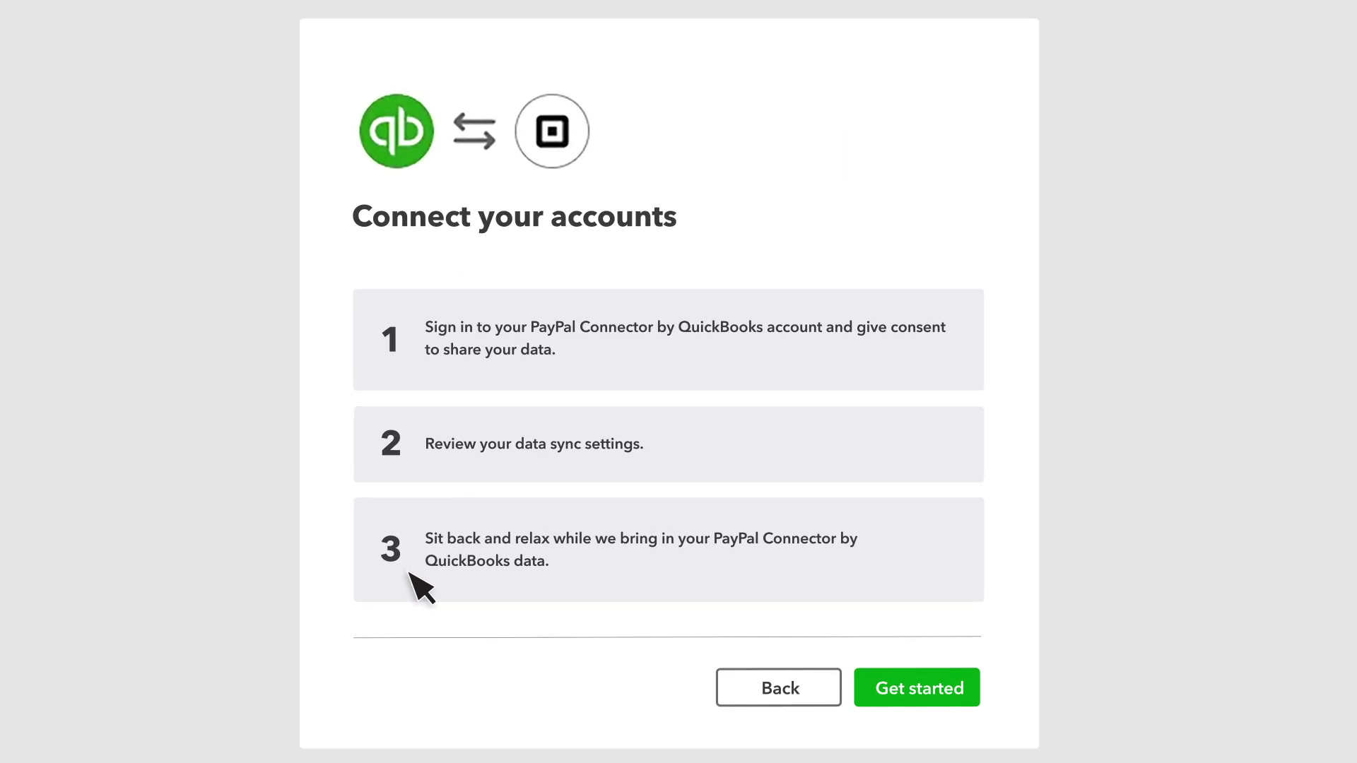
Step: Log in to the Square account and scroll through Square's data-access permissions request
{"action": "left_click", "coordinate": [922, 695]}
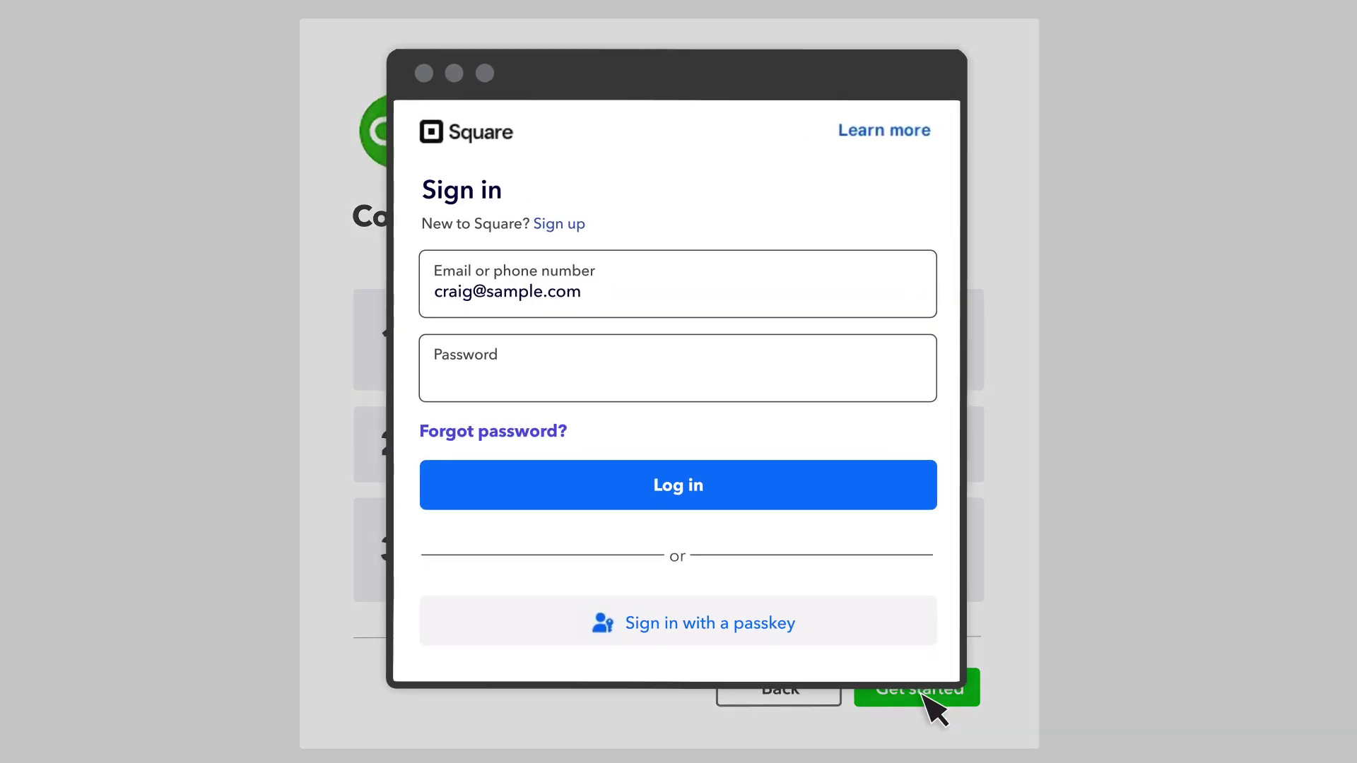
{"action": "left_click", "coordinate": [625, 393]}
{"action": "type", "text": "**********"}
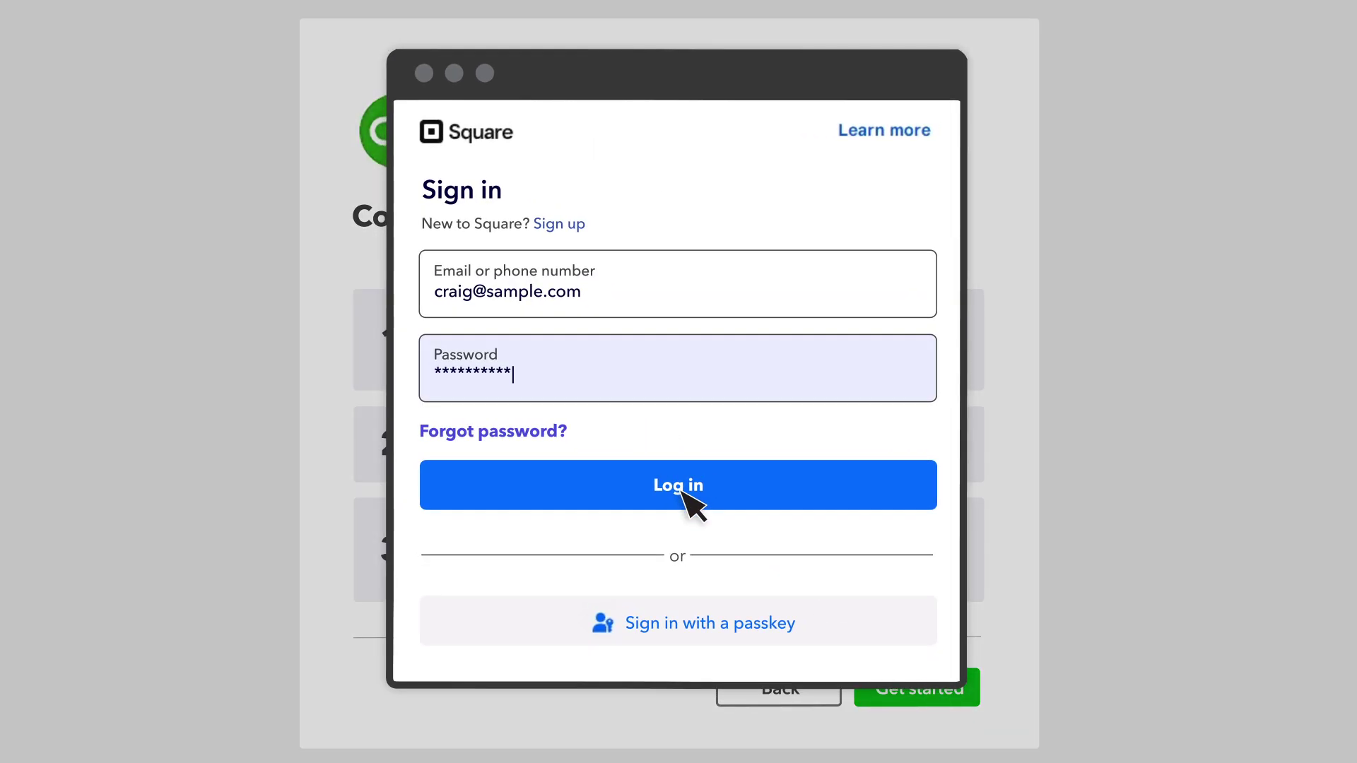
{"action": "left_click", "coordinate": [682, 491]}
{"action": "left_click_drag", "start_coordinate": [956, 339], "coordinate": [965, 535]}
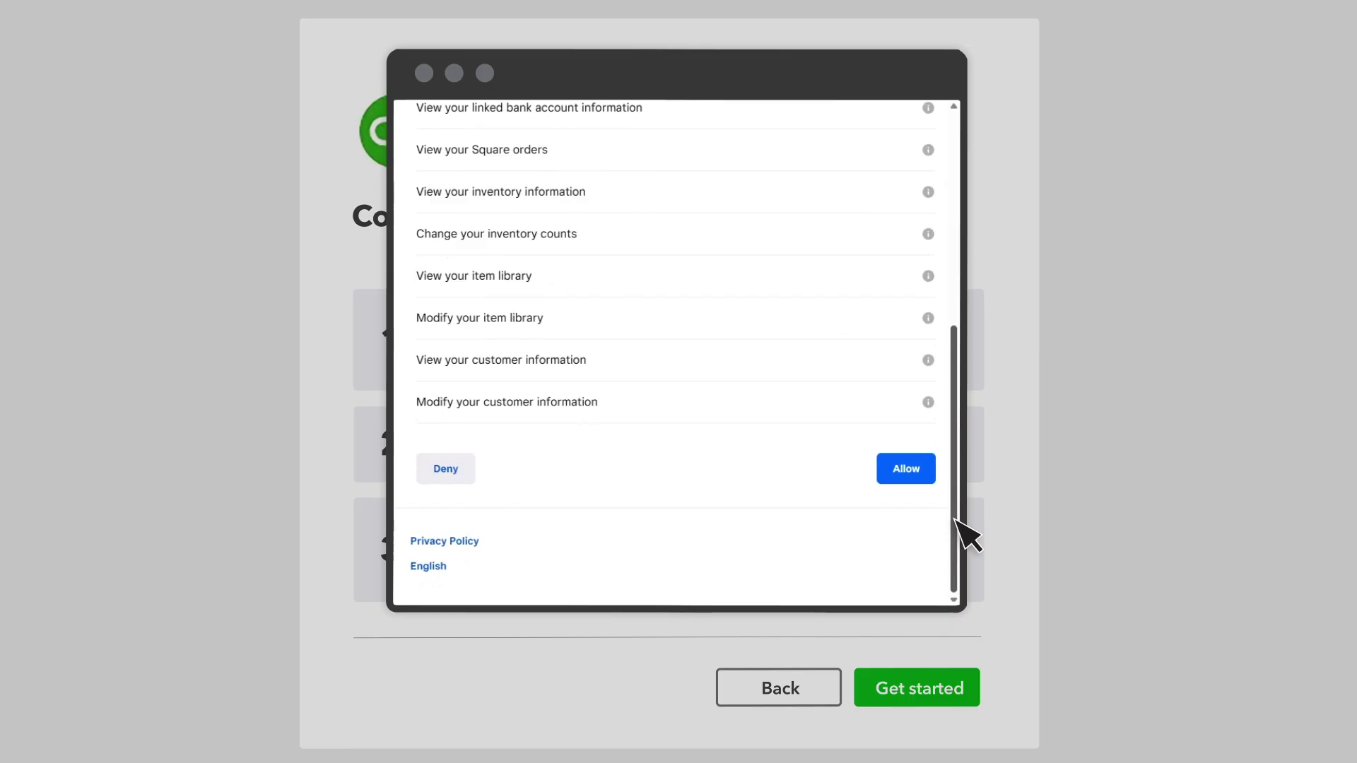
Step: Allow Square access, set sync start to Furthest possible, and keep automatic transaction adding on
{"action": "left_click", "coordinate": [910, 468]}
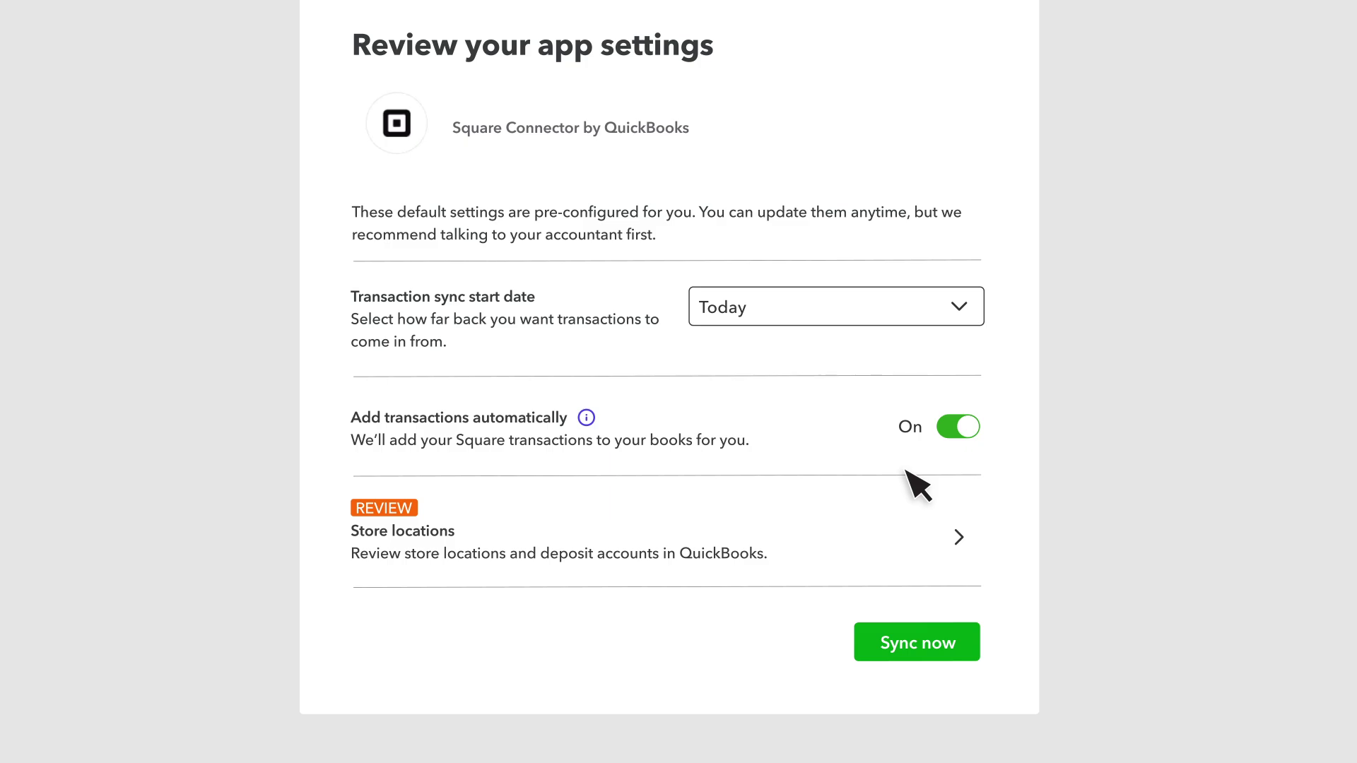
{"action": "left_click", "coordinate": [960, 305]}
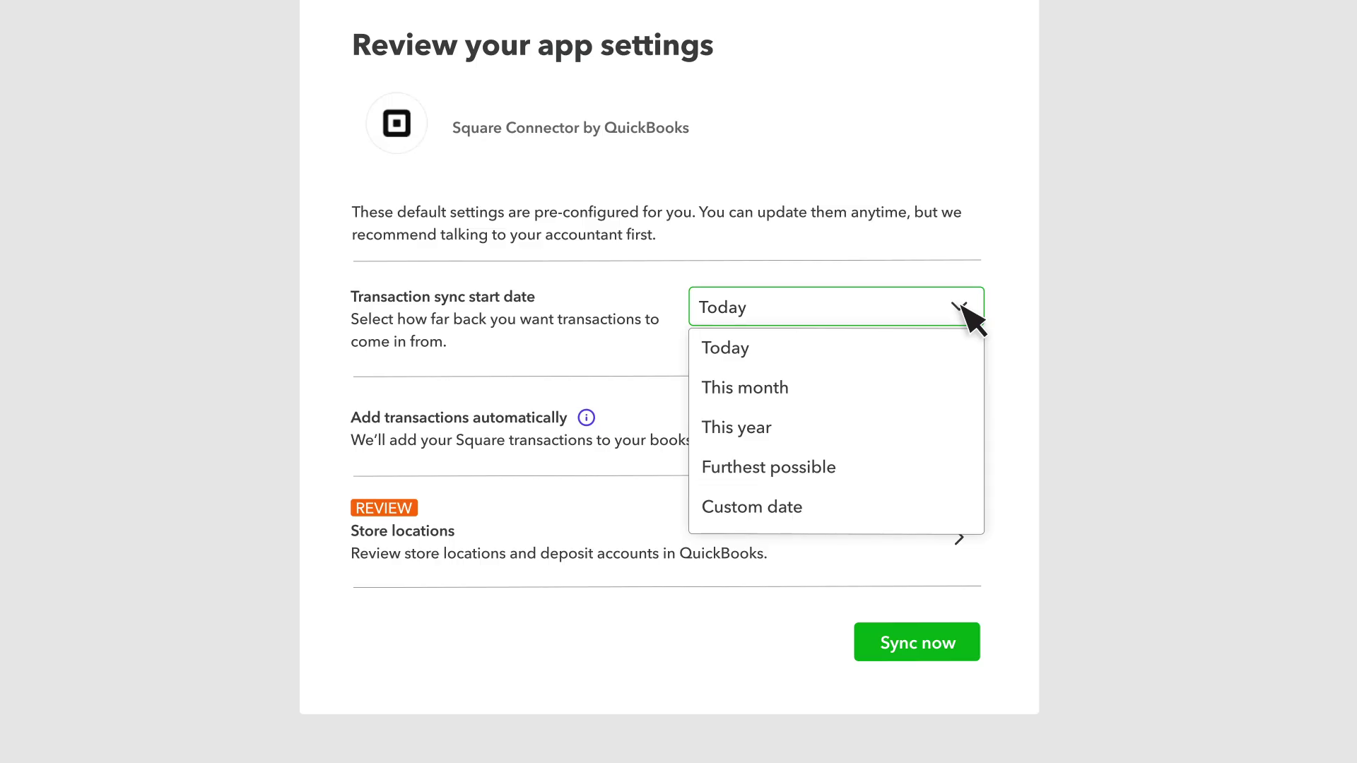
{"action": "left_click", "coordinate": [831, 470]}
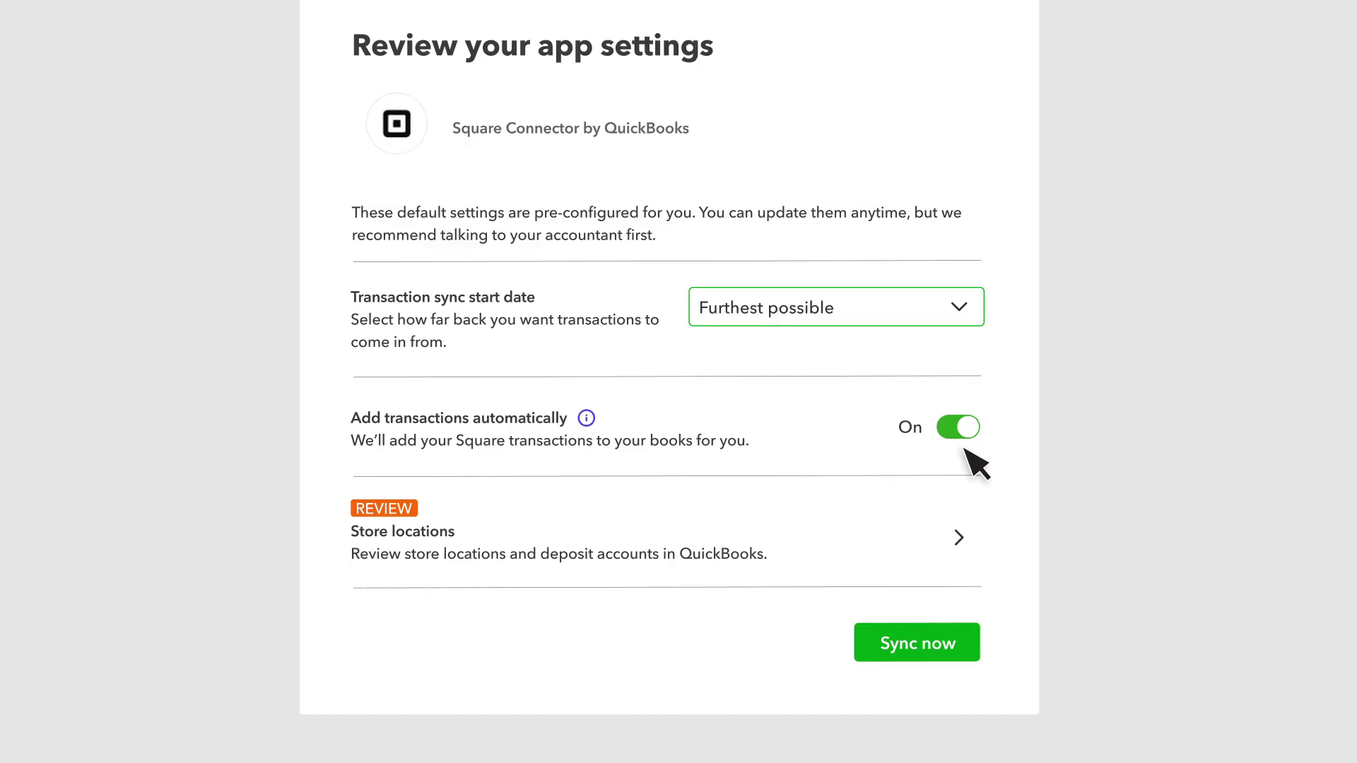
{"action": "left_click", "coordinate": [971, 429]}
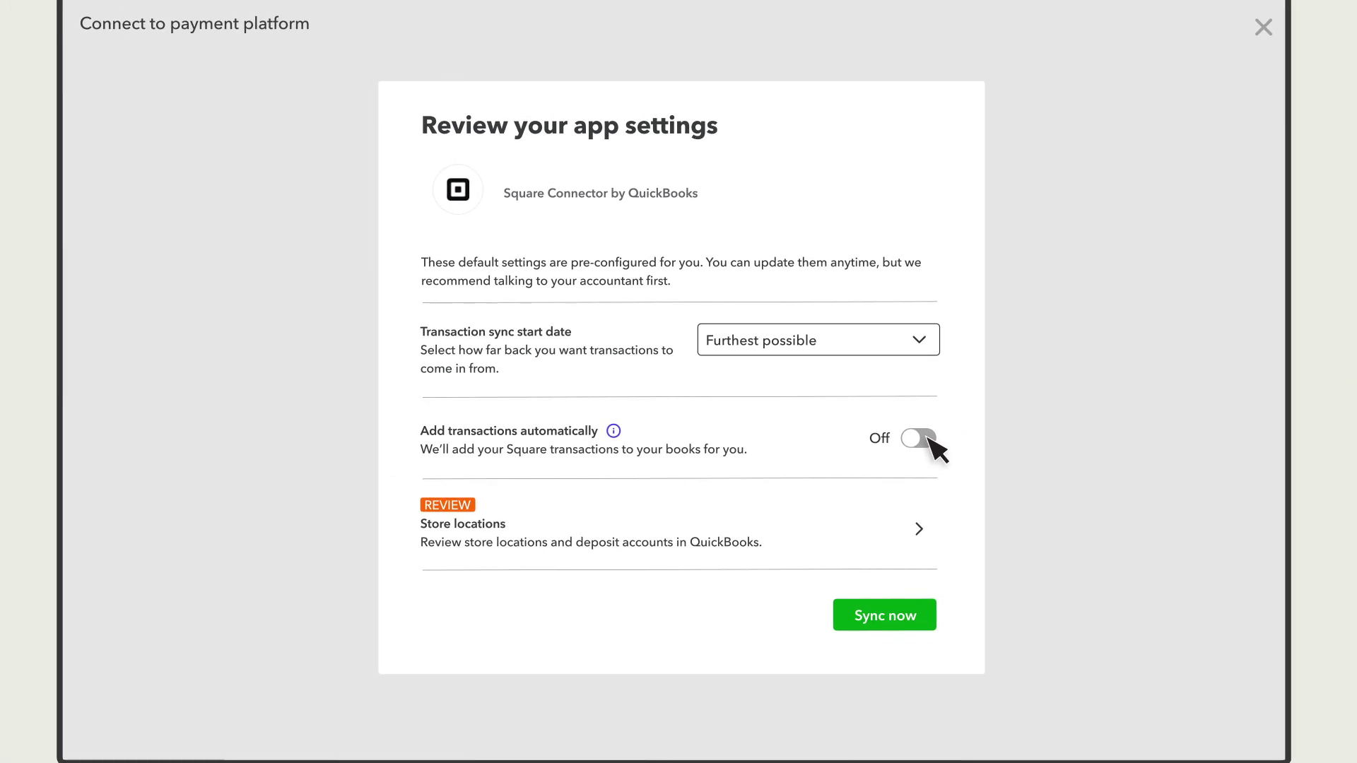
{"action": "left_click", "coordinate": [929, 441]}
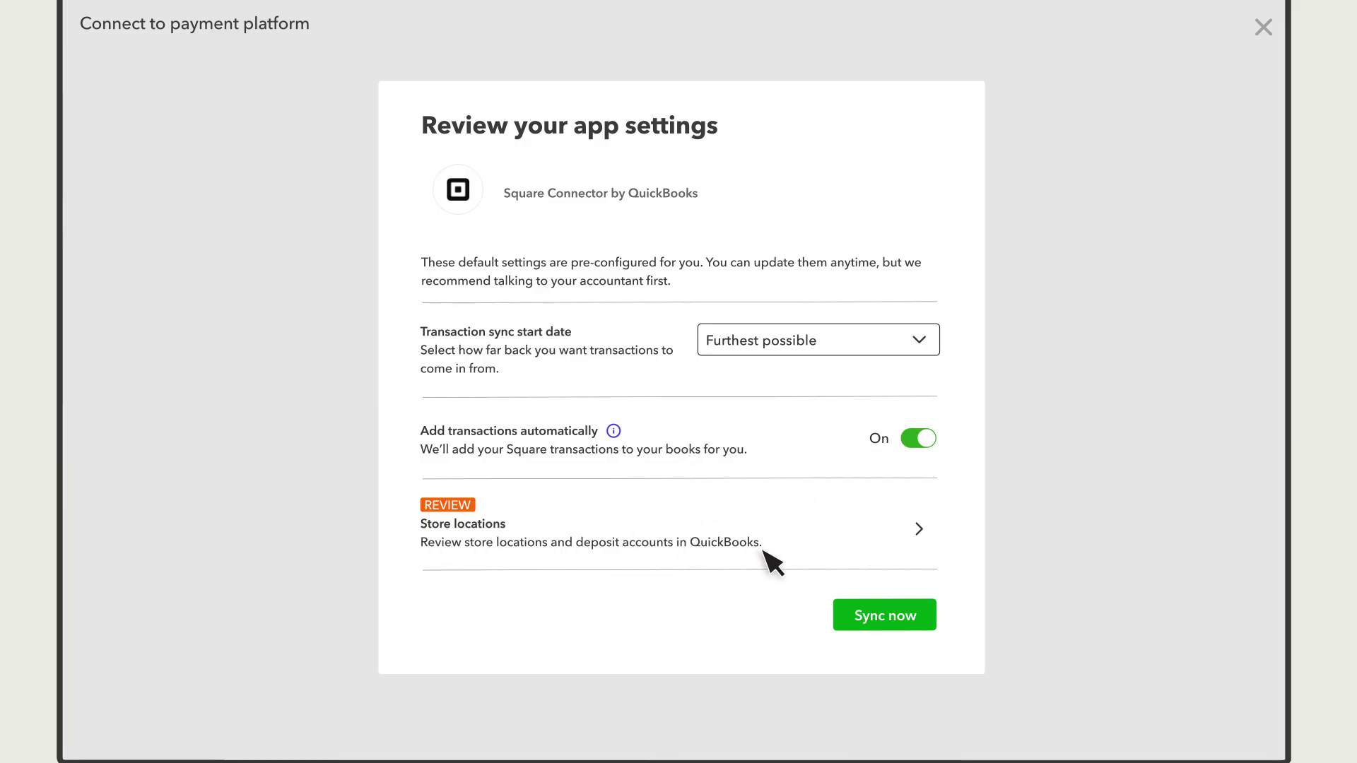
Step: Keep Square deposit account as the deposit account for Craig's Design and Landscaping
{"action": "left_click", "coordinate": [919, 529]}
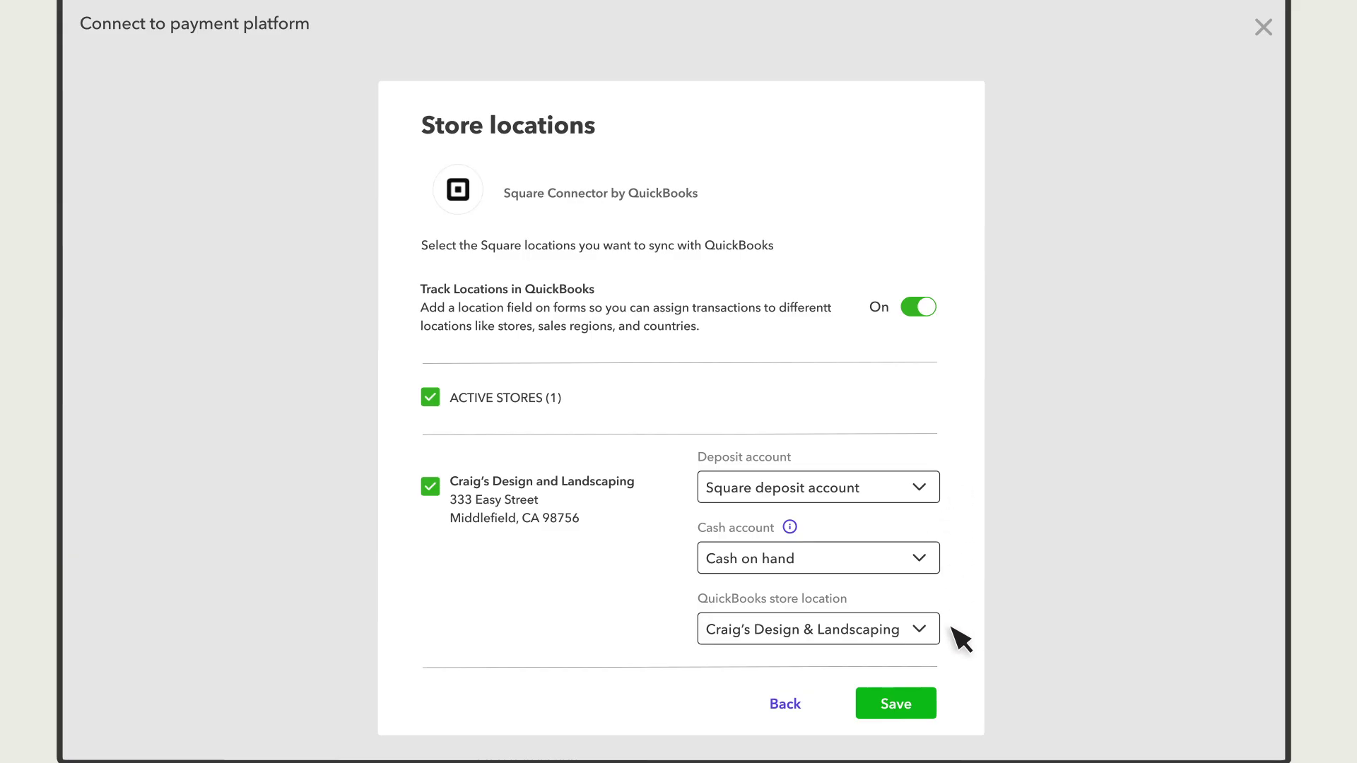
{"action": "left_click", "coordinate": [921, 488]}
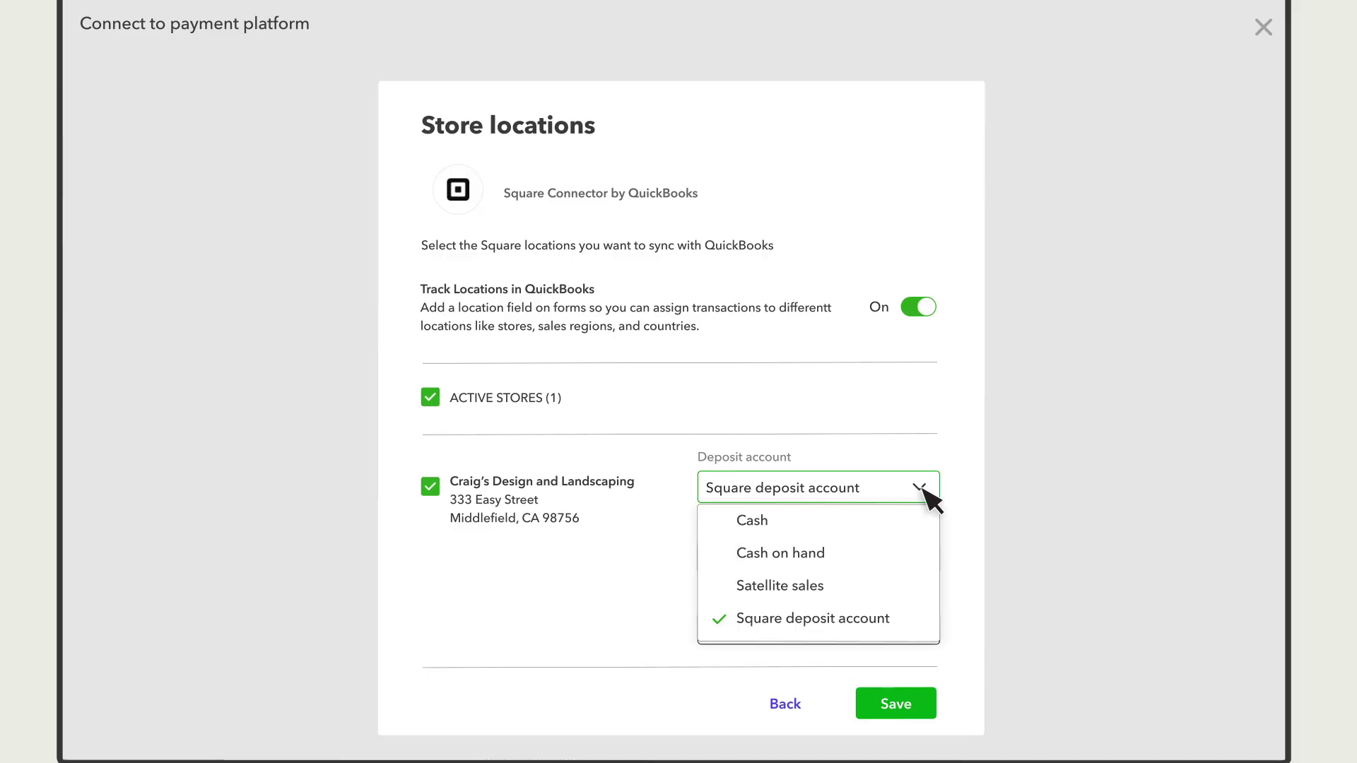
{"action": "left_click", "coordinate": [924, 489]}
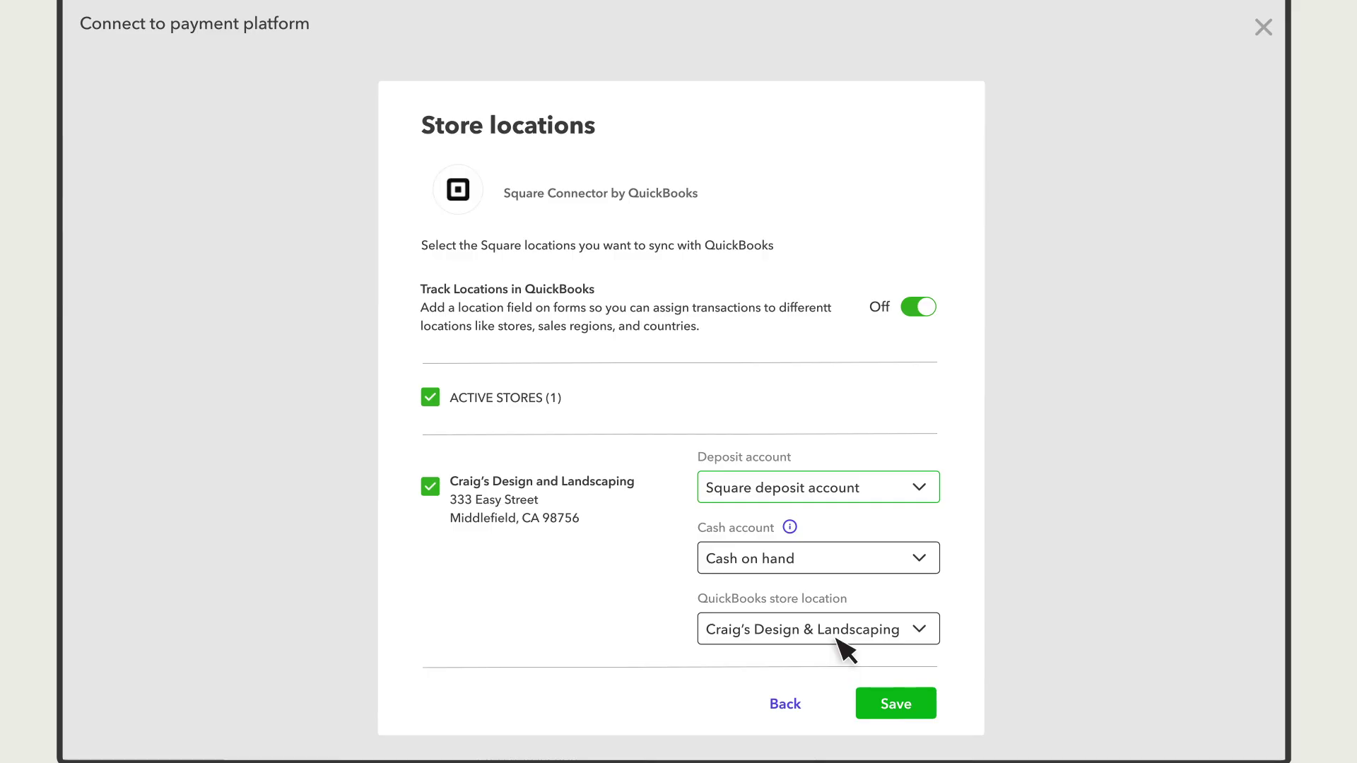
Step: Save the store location, sync the five Square transactions, and reopen Square settings
{"action": "left_click", "coordinate": [892, 706]}
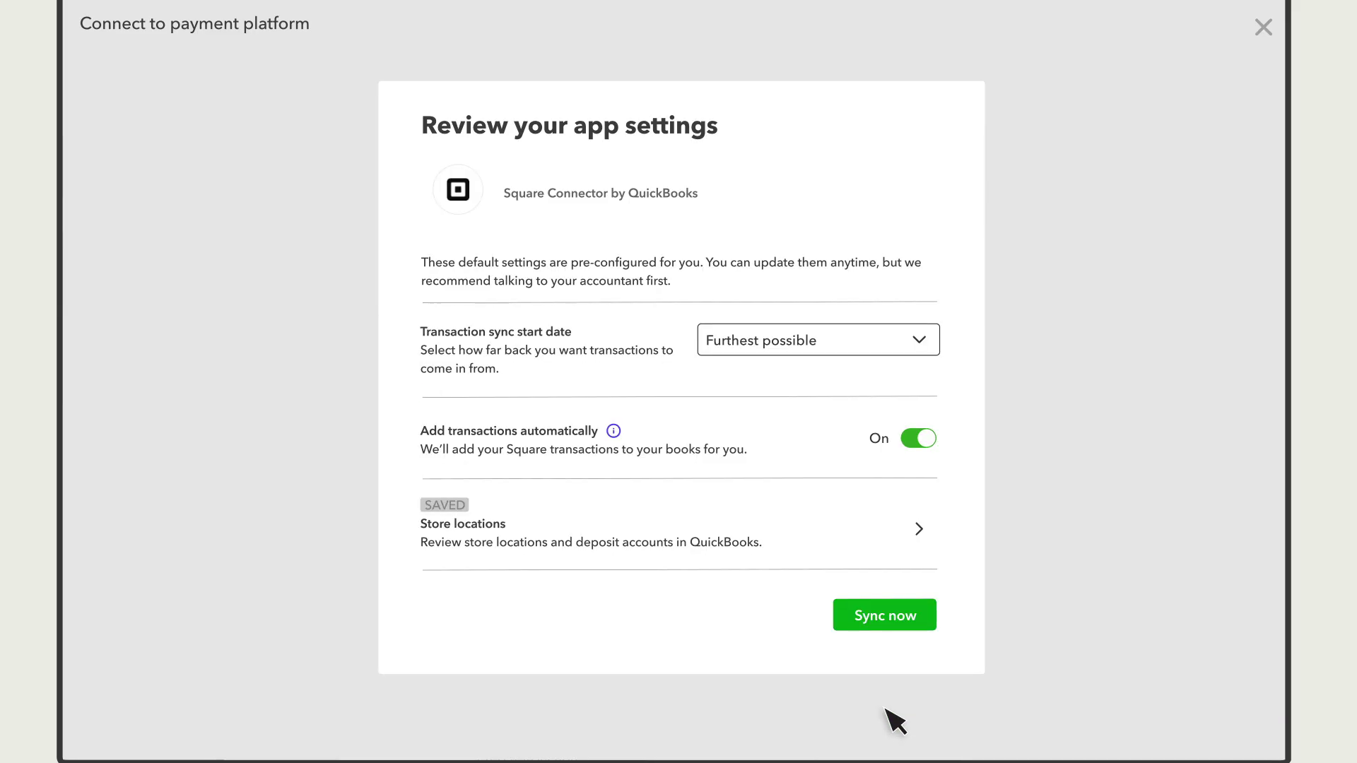
{"action": "left_click", "coordinate": [887, 618]}
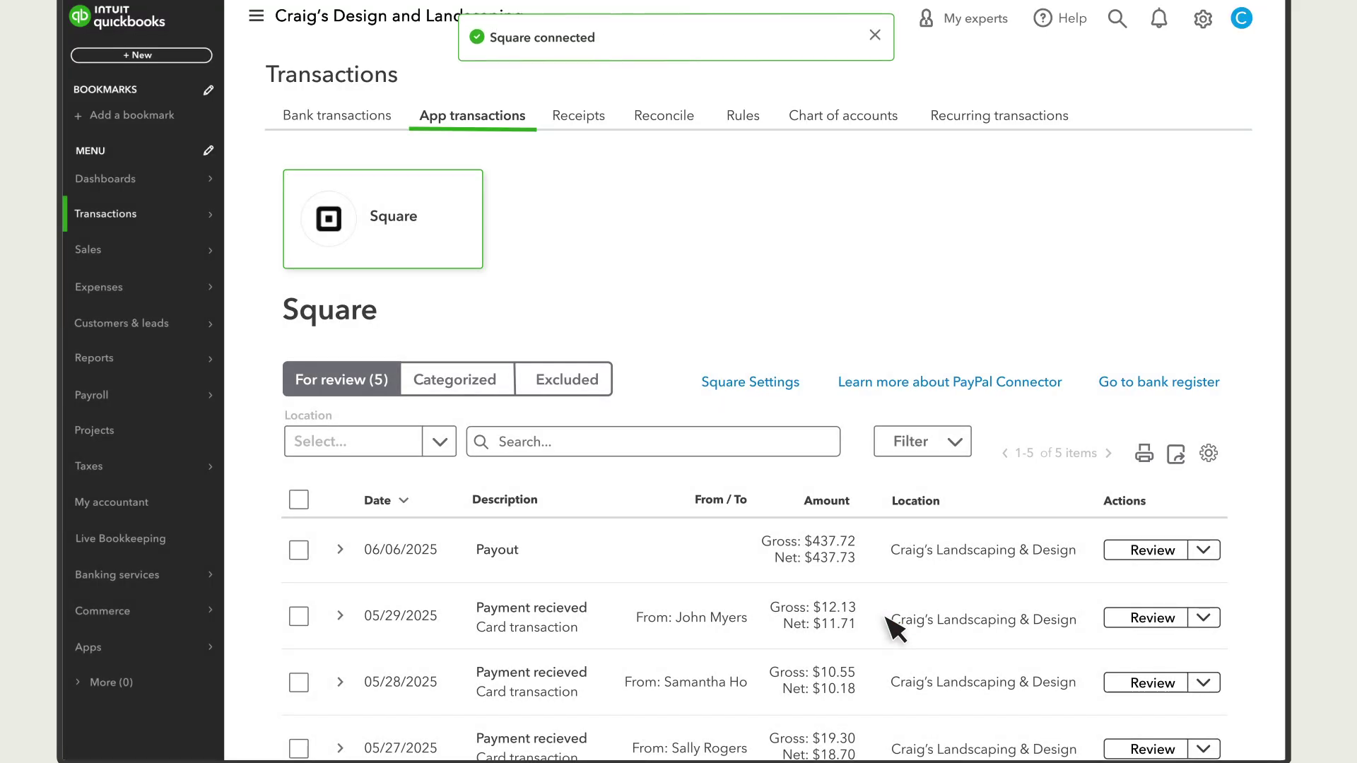
{"action": "left_click", "coordinate": [773, 396]}
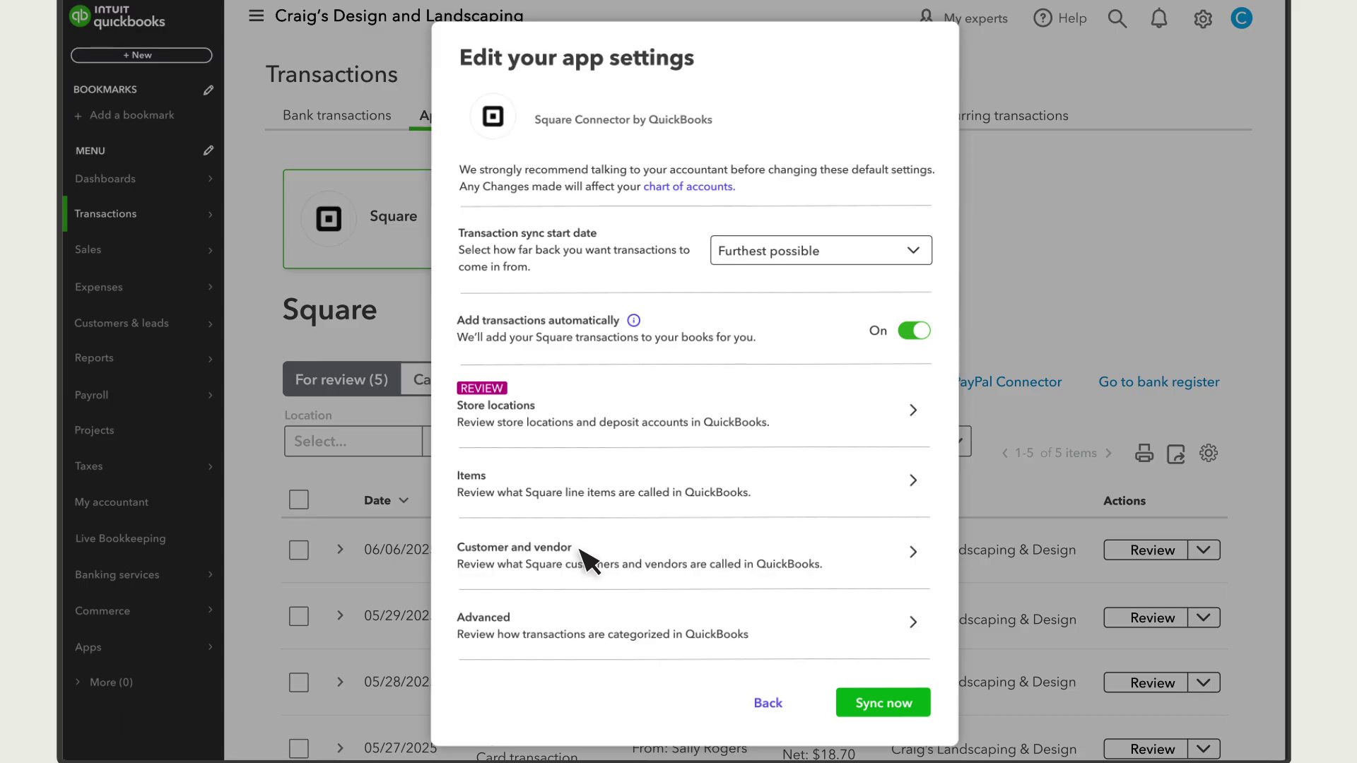
Step: Review the Advanced Square categorization mappings from Discount down to Liabilities, keeping defaults
{"action": "left_click", "coordinate": [919, 624]}
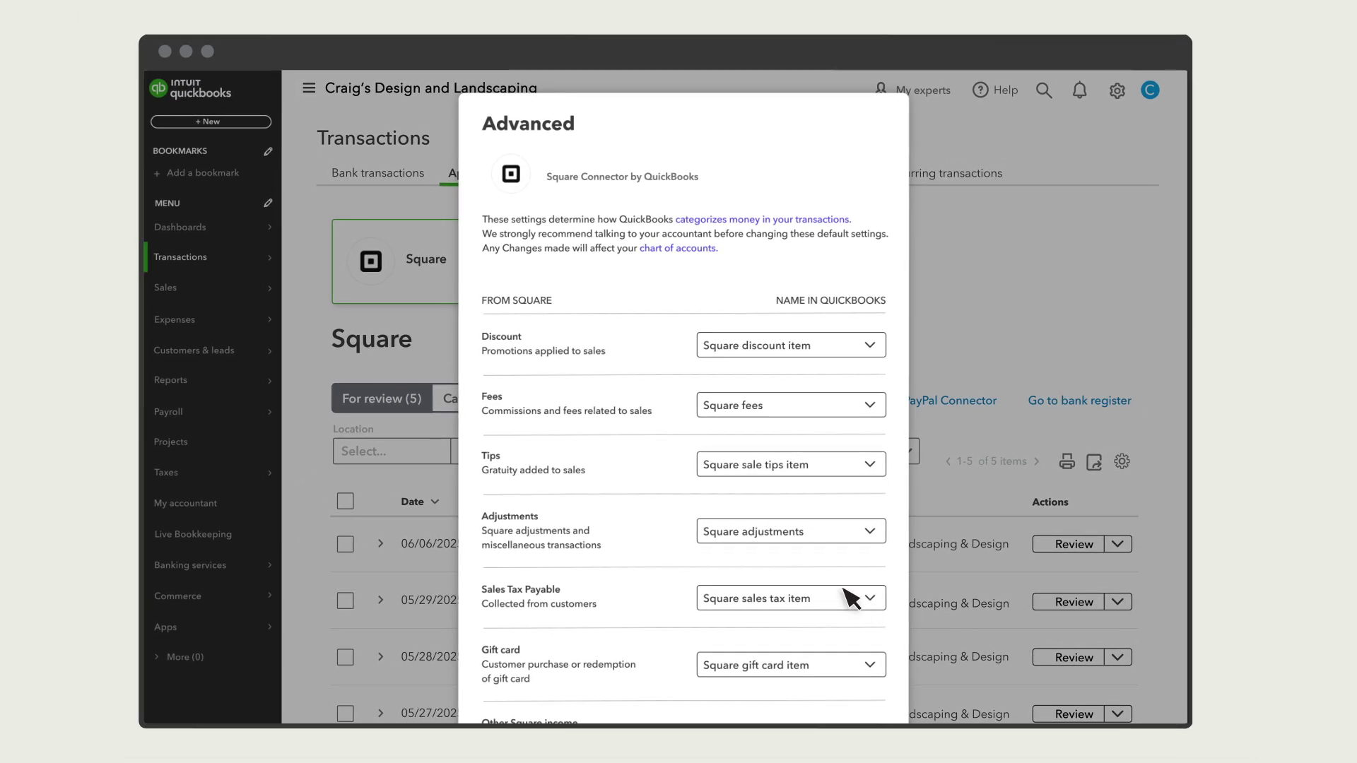
{"action": "scroll", "coordinate": [622, 456], "scroll_direction": "down", "scroll_amount": 1}
{"action": "scroll", "coordinate": [622, 455], "scroll_direction": "down", "scroll_amount": 2}
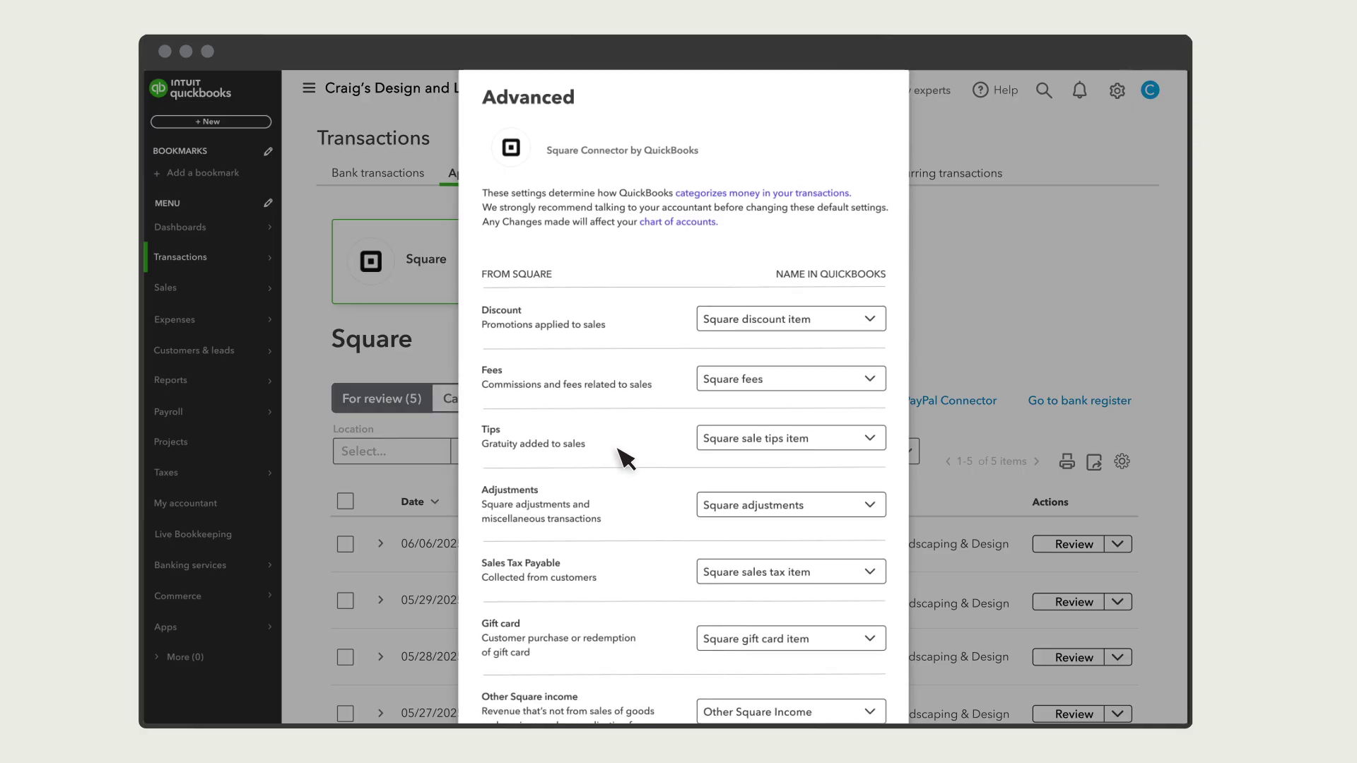
{"action": "scroll", "coordinate": [622, 456], "scroll_direction": "down", "scroll_amount": 1}
{"action": "scroll", "coordinate": [622, 456], "scroll_direction": "down", "scroll_amount": 1}
{"action": "scroll", "coordinate": [623, 456], "scroll_direction": "down", "scroll_amount": 2}
{"action": "scroll", "coordinate": [623, 456], "scroll_direction": "down", "scroll_amount": 1}
{"action": "scroll", "coordinate": [622, 456], "scroll_direction": "down", "scroll_amount": 1}
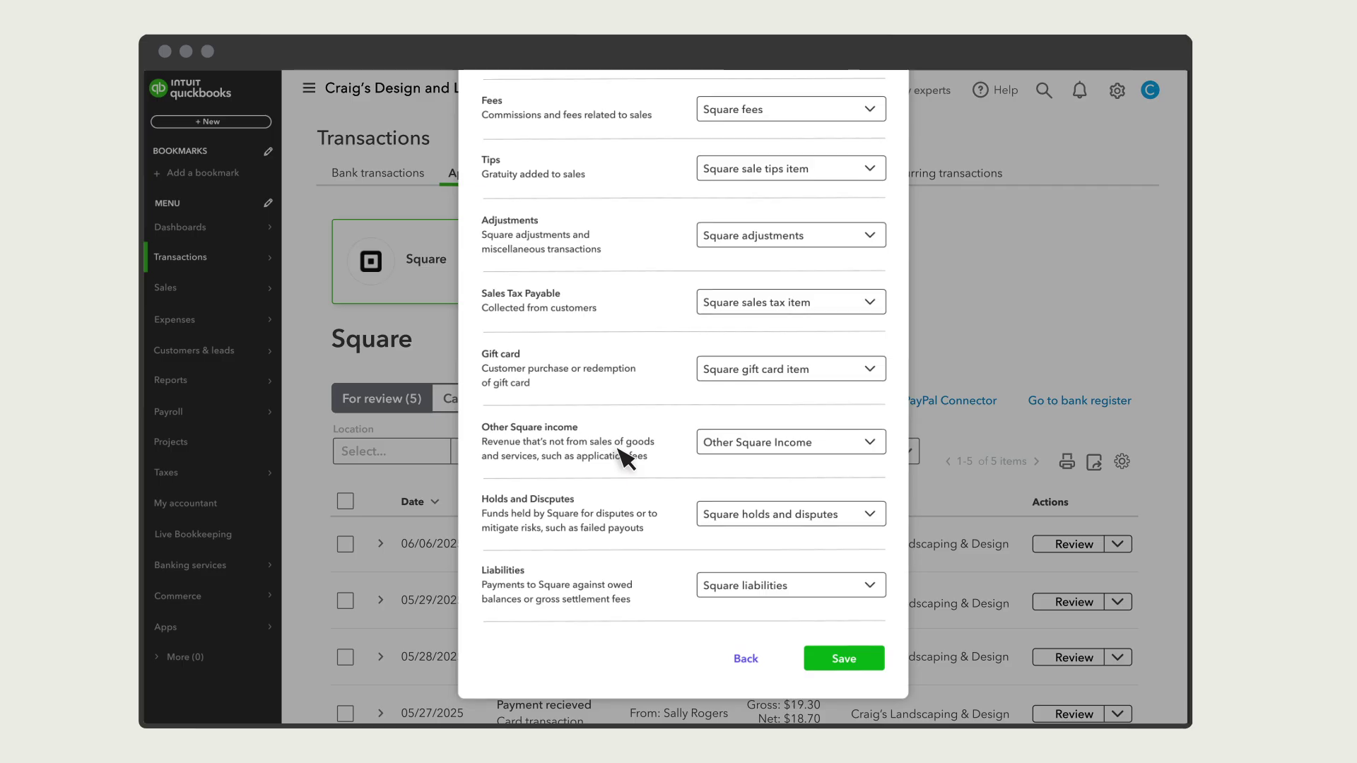
Step: Save the default Advanced mappings and return to the five Square transactions awaiting review
{"action": "left_click", "coordinate": [864, 662]}
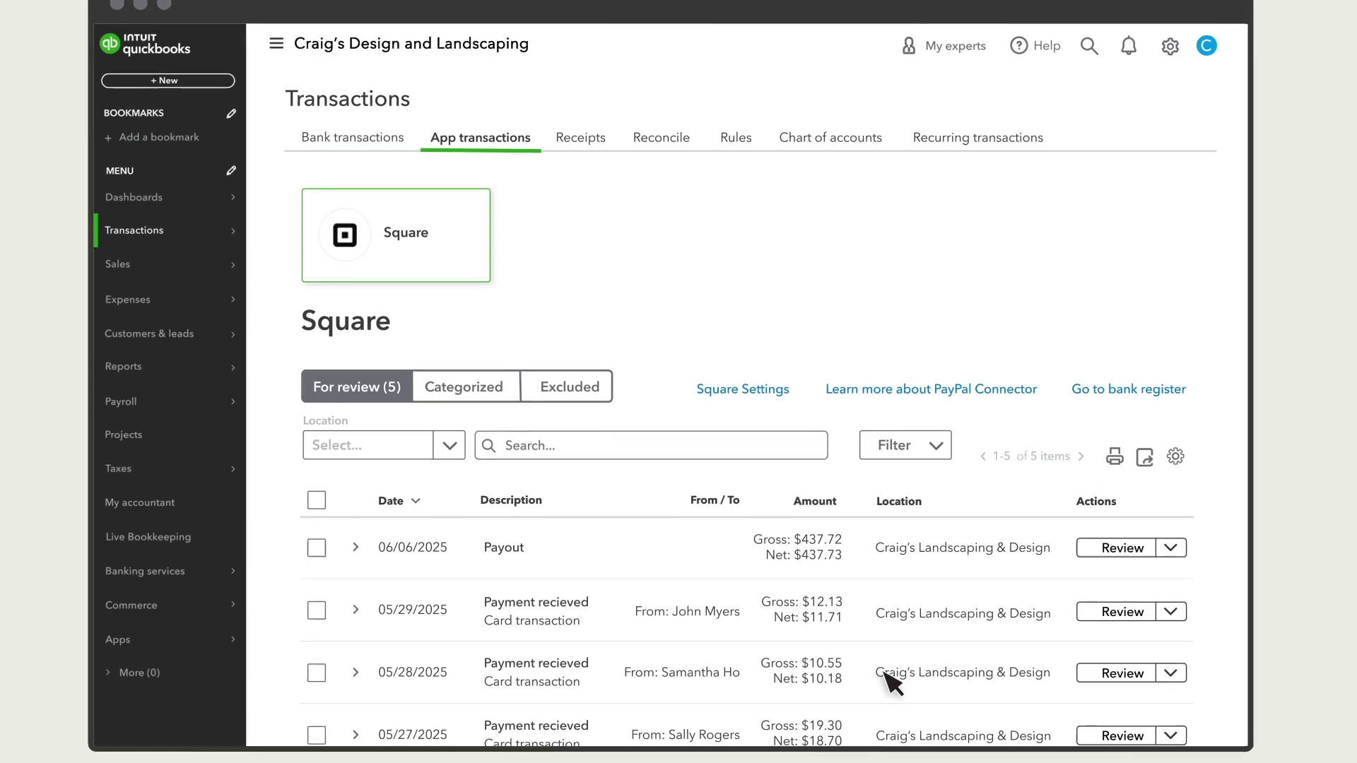